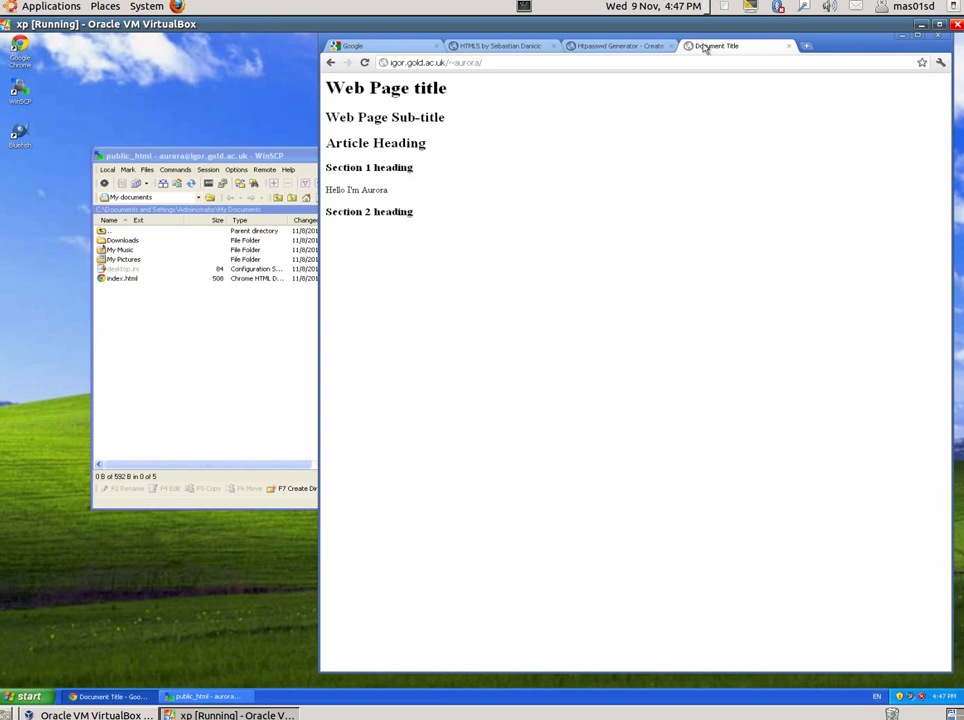
# - Show the course page's sample .htaccess for password protecting a directory, then open the Start menu
pyautogui.click(497, 47)
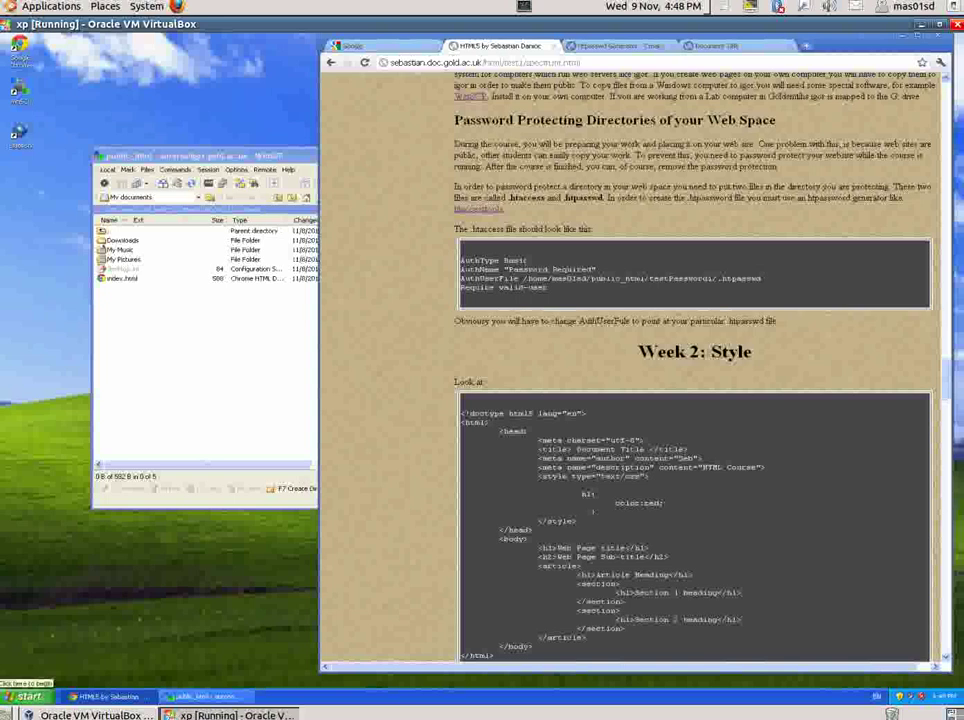
pyautogui.click(28, 697)
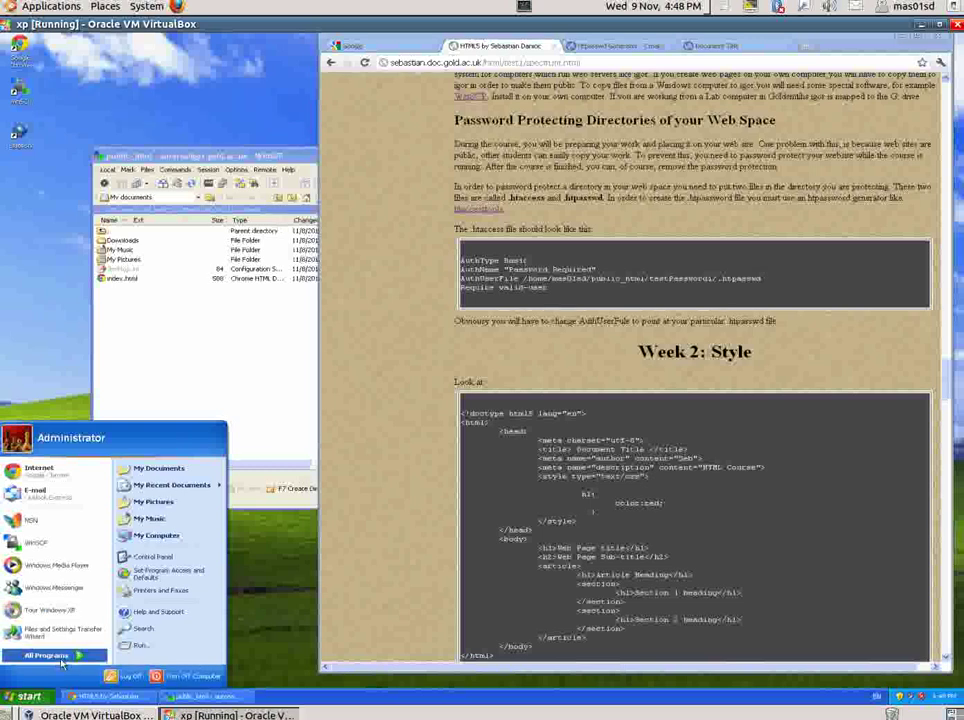
# - Launch a blank Notepad document from All Programs > Accessories
pyautogui.moveTo(65, 657)
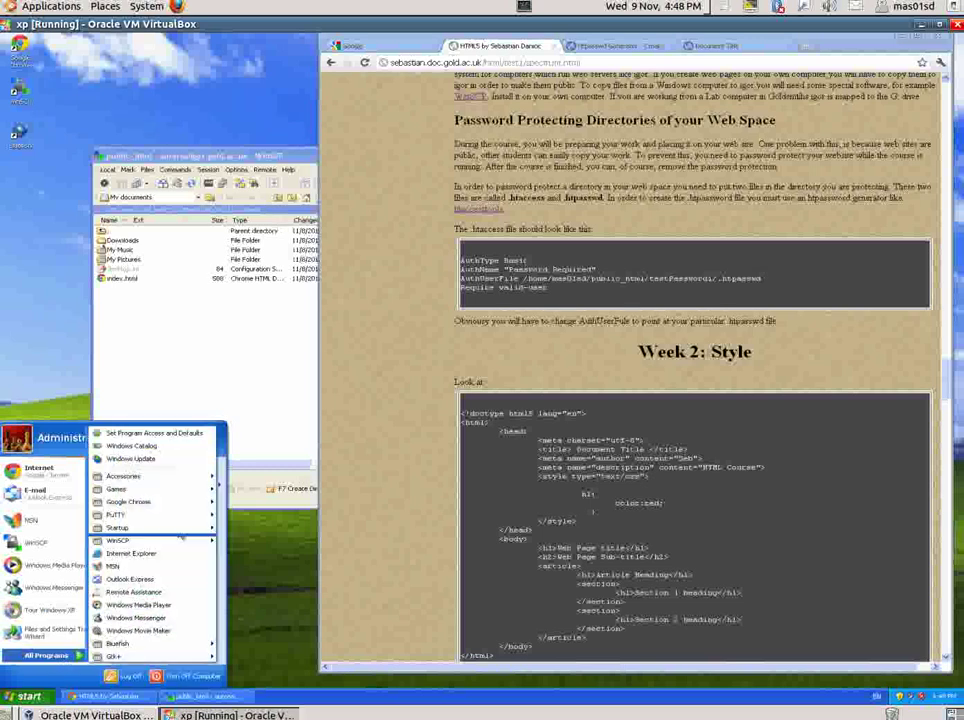
pyautogui.moveTo(170, 478)
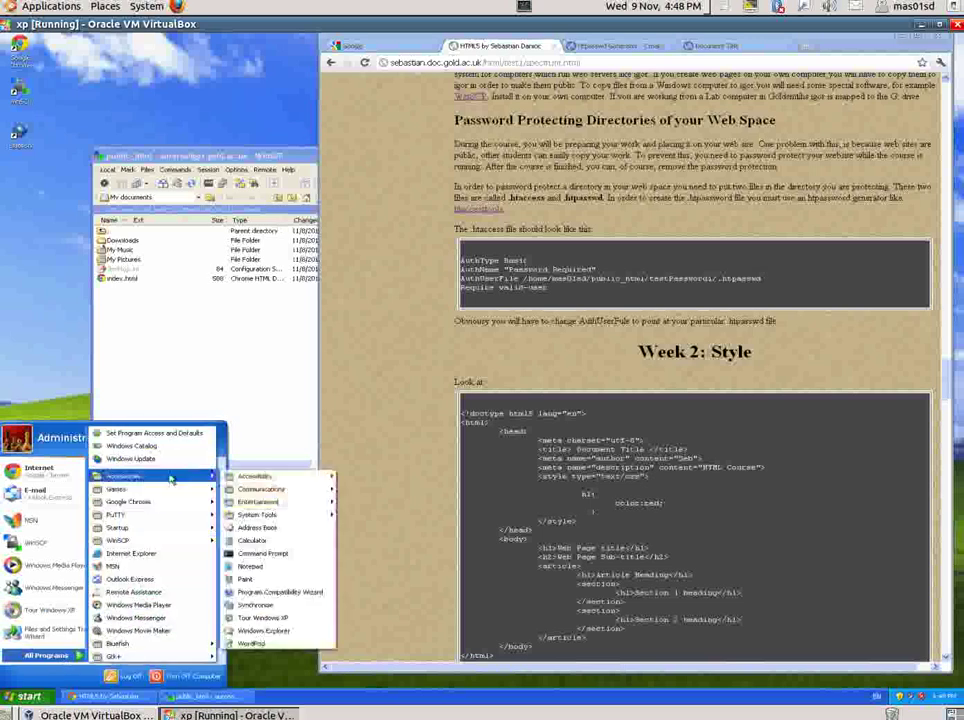
pyautogui.click(250, 569)
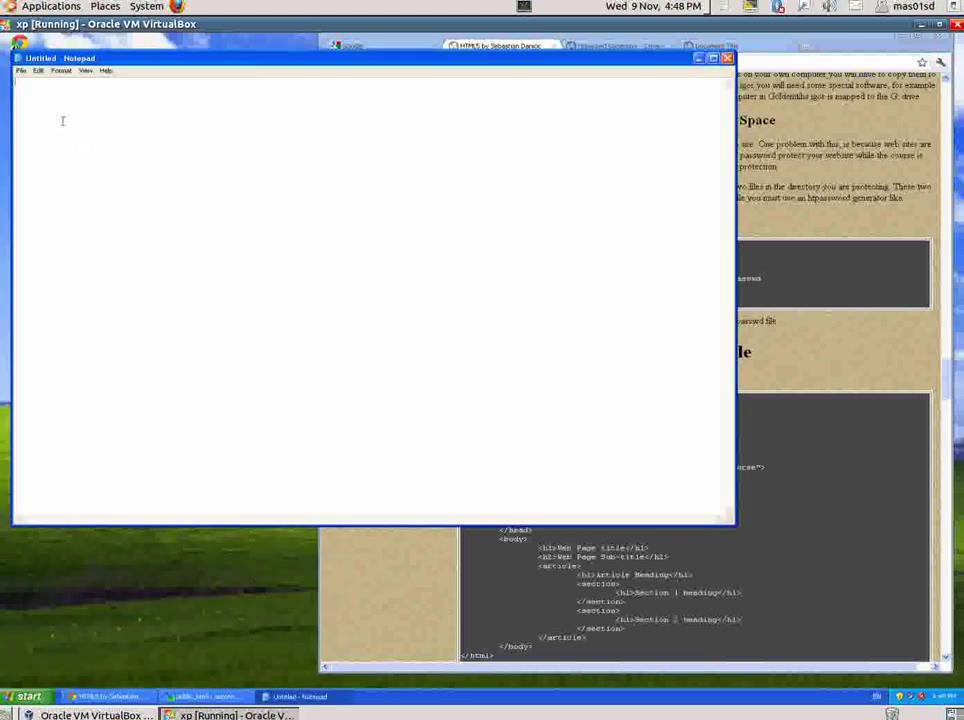
# - Copy the four .htaccess lines (AuthType Basic through Require valid-user) from the course page into Notepad
pyautogui.click(898, 270)
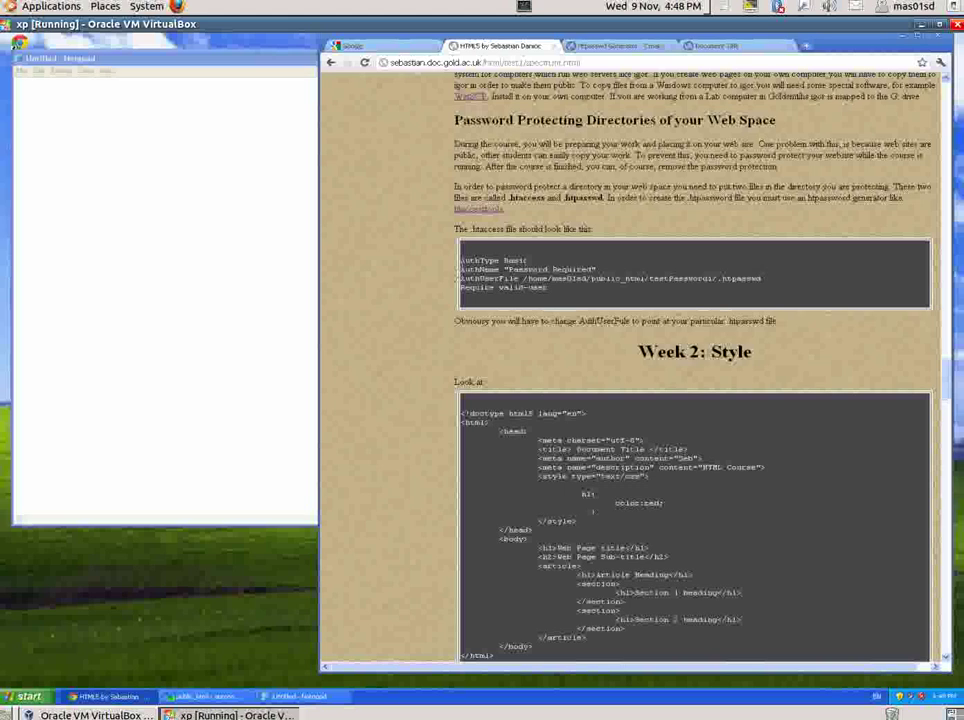
pyautogui.moveTo(460, 259); pyautogui.dragTo(548, 289)
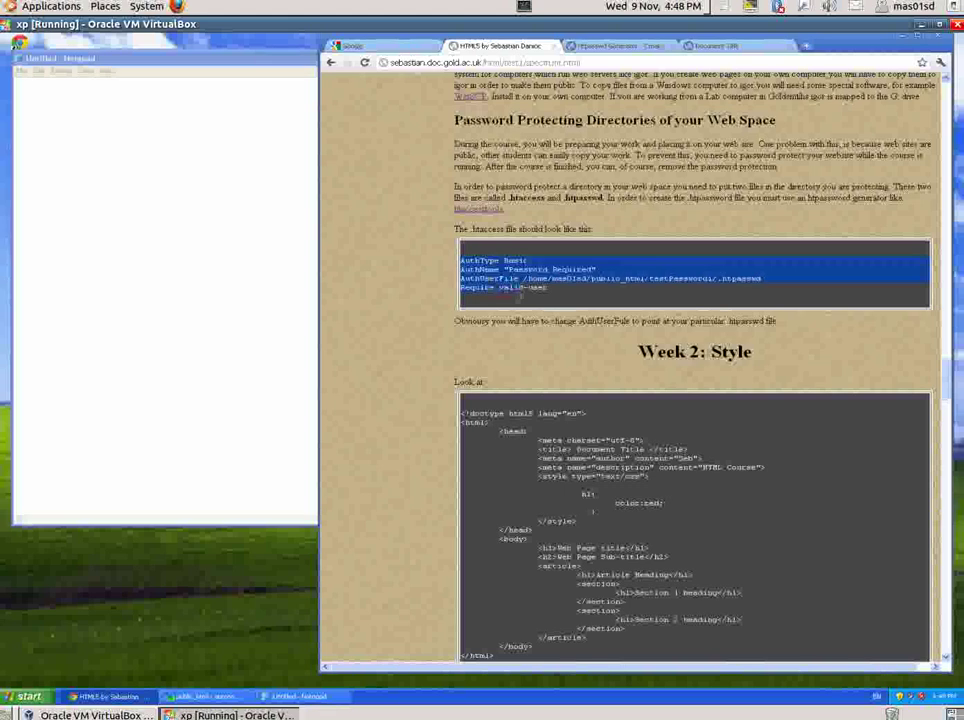
pyautogui.click(103, 275)
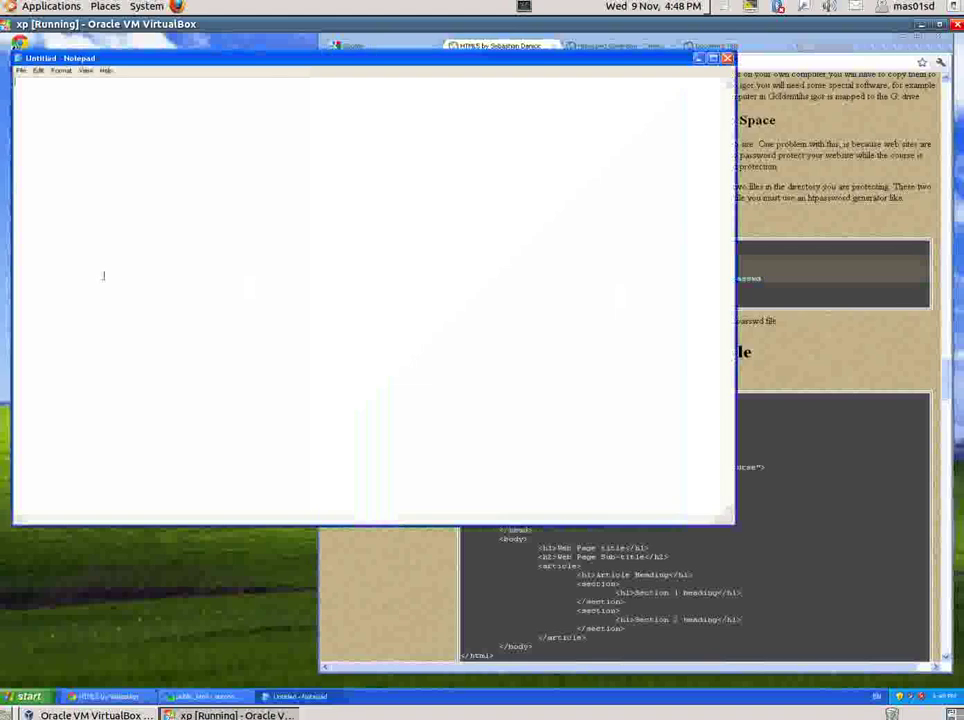
pyautogui.hotkey('ctrl', 'v')
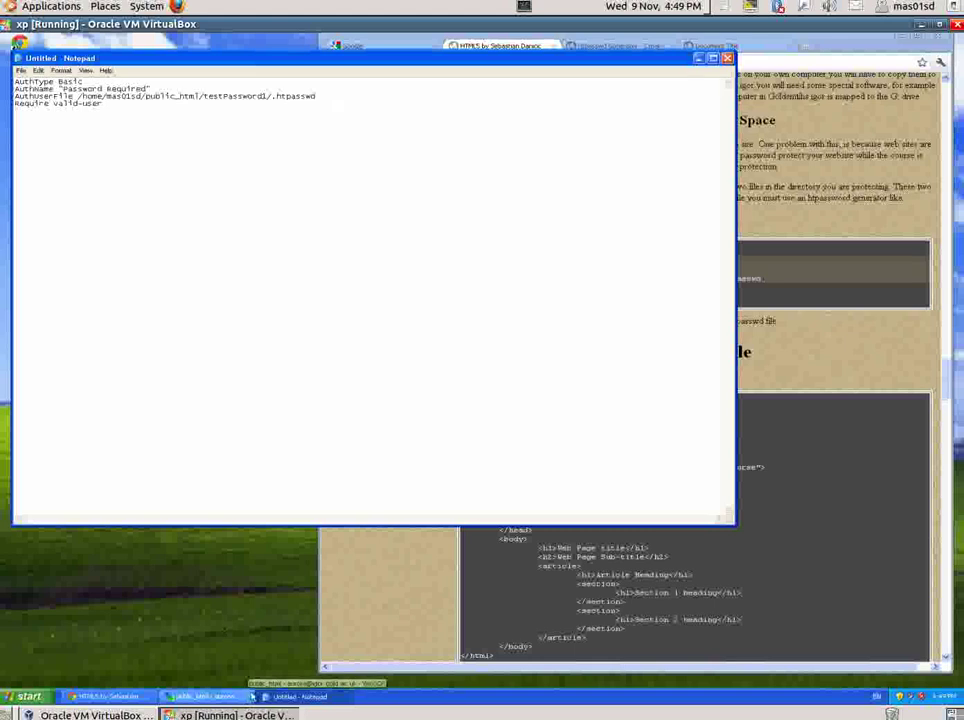
# - Change the AuthUserFile path to /home/<username>/public_html/.htpasswd, using the account's username shown in WinSCP
pyautogui.click(215, 698)
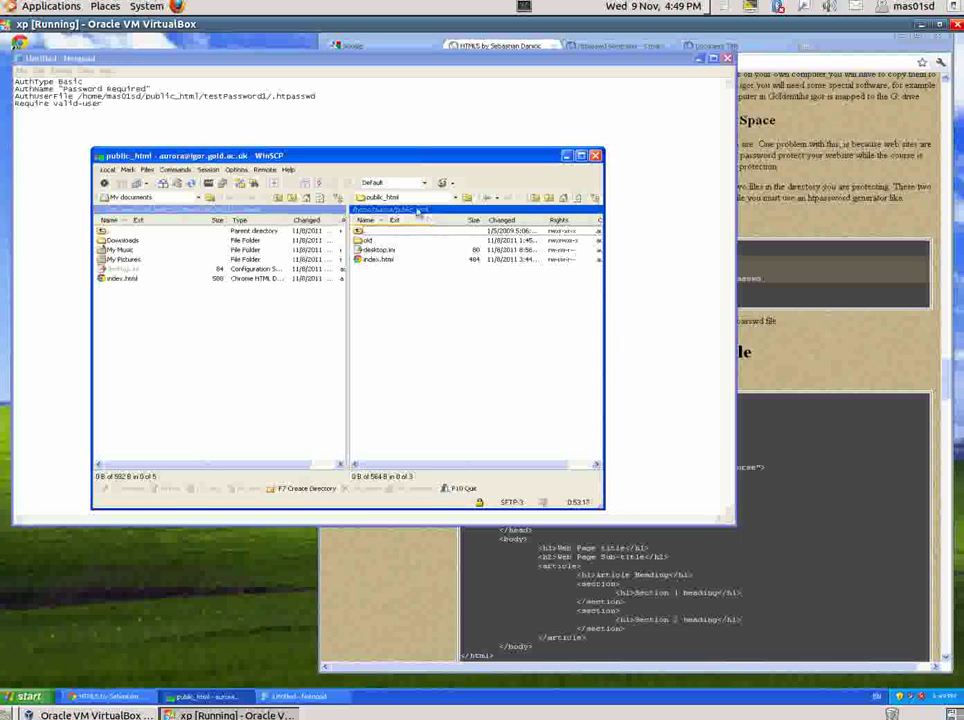
pyautogui.click(278, 101)
pyautogui.press('BackSpace')
pyautogui.press('BackSpace')
pyautogui.press('BackSpace')
pyautogui.press('BackSpace')
pyautogui.press('BackSpace')
pyautogui.press('BackSpace')
pyautogui.press('BackSpace')
pyautogui.press('BackSpace')
pyautogui.press('BackSpace')
pyautogui.press('BackSpace')
pyautogui.press('BackSpace')
pyautogui.press('BackSpace')
pyautogui.press('BackSpace')
pyautogui.press('BackSpace')
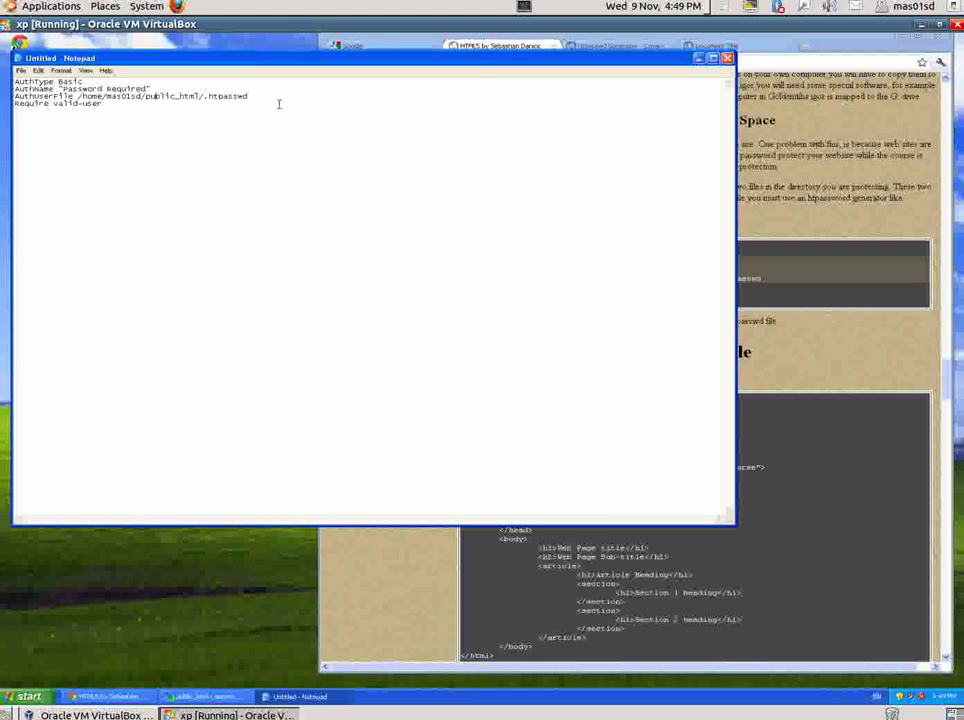
pyautogui.press('BackSpace')
pyautogui.press('BackSpace')
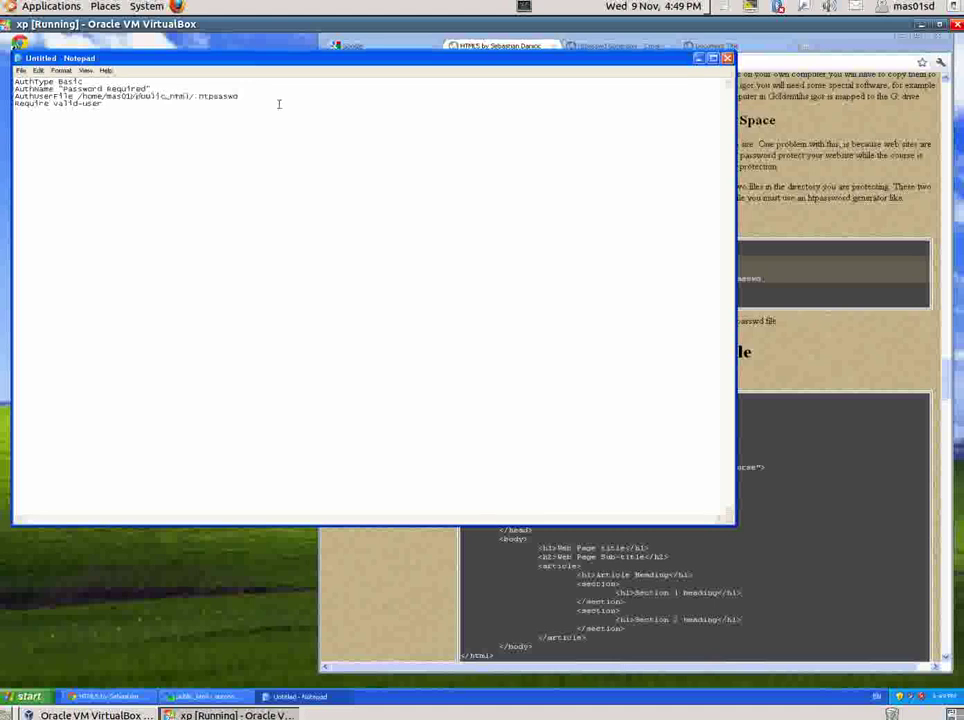
pyautogui.press('BackSpace')
pyautogui.press('BackSpace')
pyautogui.press('BackSpace')
pyautogui.press('BackSpace')
pyautogui.press('BackSpace')
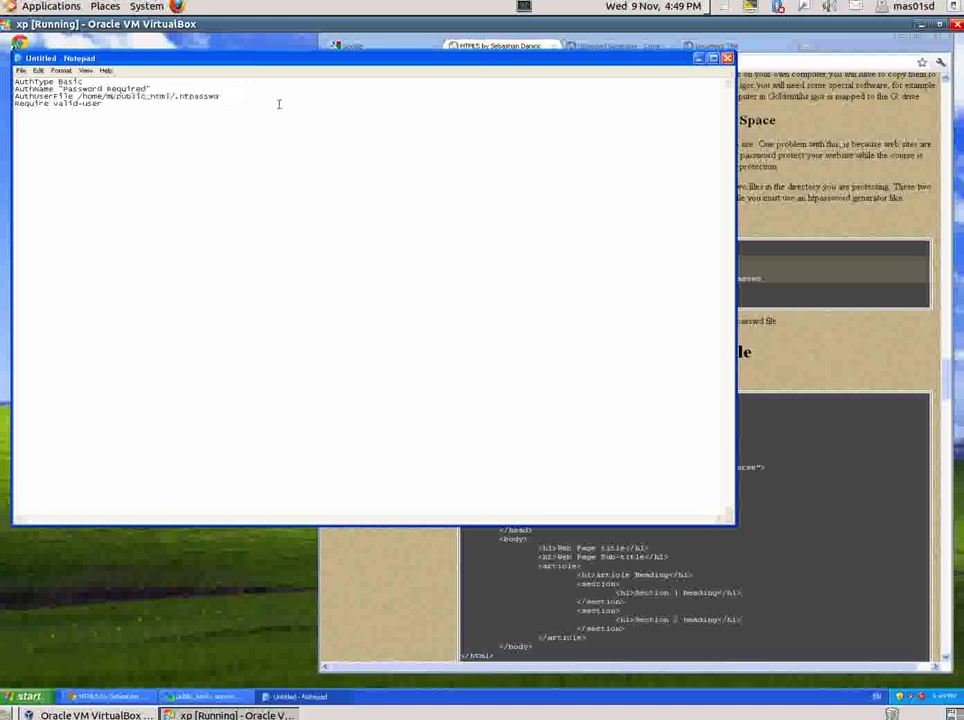
pyautogui.write('user')
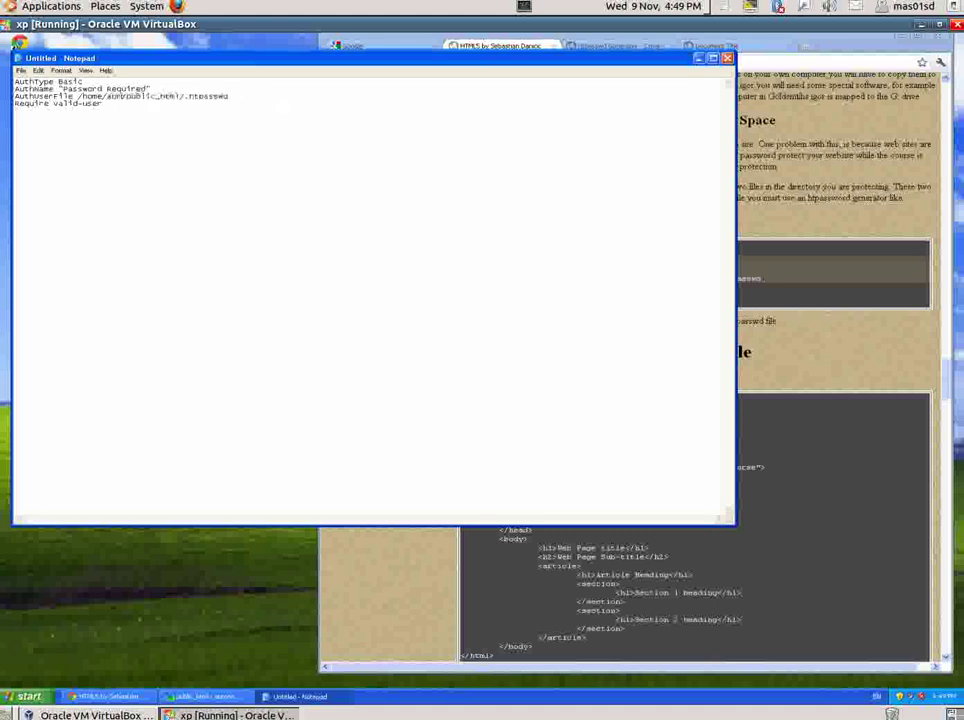
pyautogui.press('BackSpace')
pyautogui.press('BackSpace')
pyautogui.press('BackSpace')
pyautogui.write('aurora/')
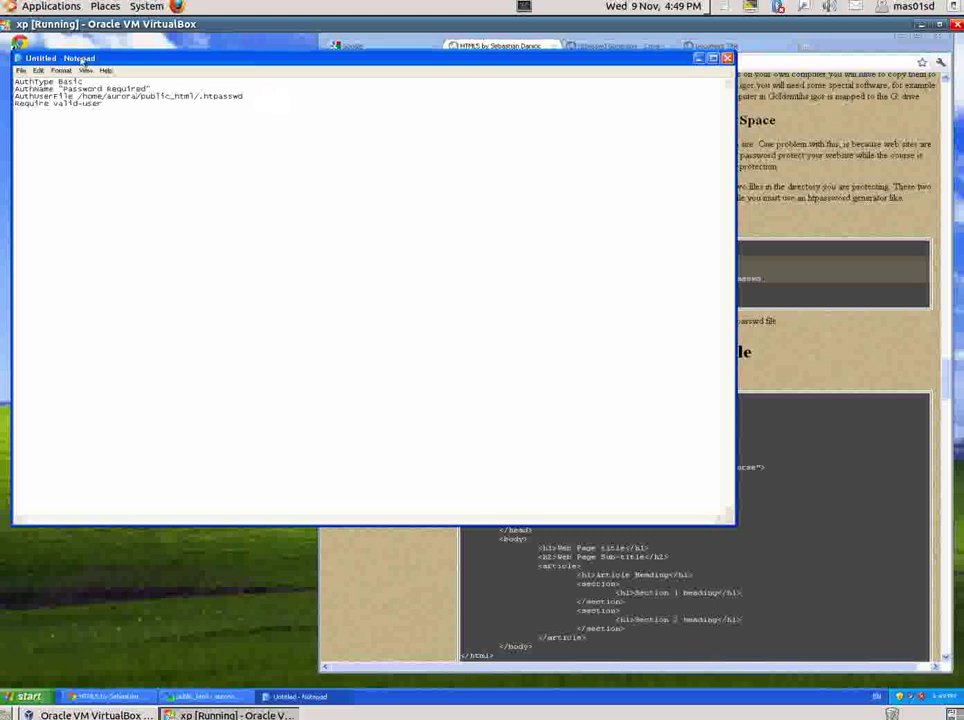
# - Save the document as .htaccess in My Documents with Save as type set to All Files
pyautogui.click(20, 70)
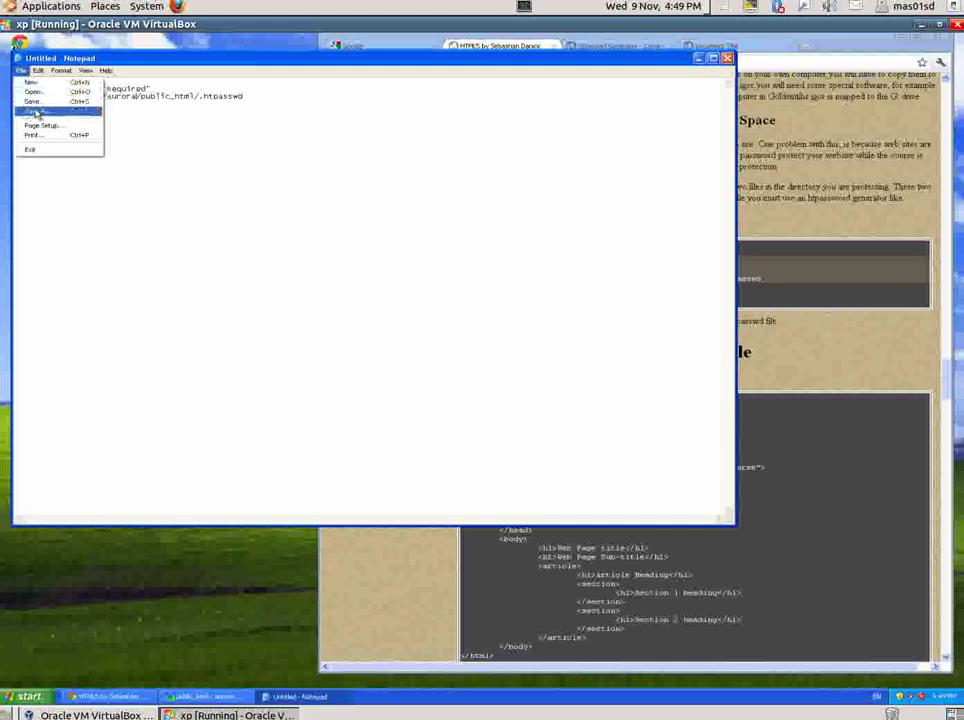
pyautogui.click(40, 110)
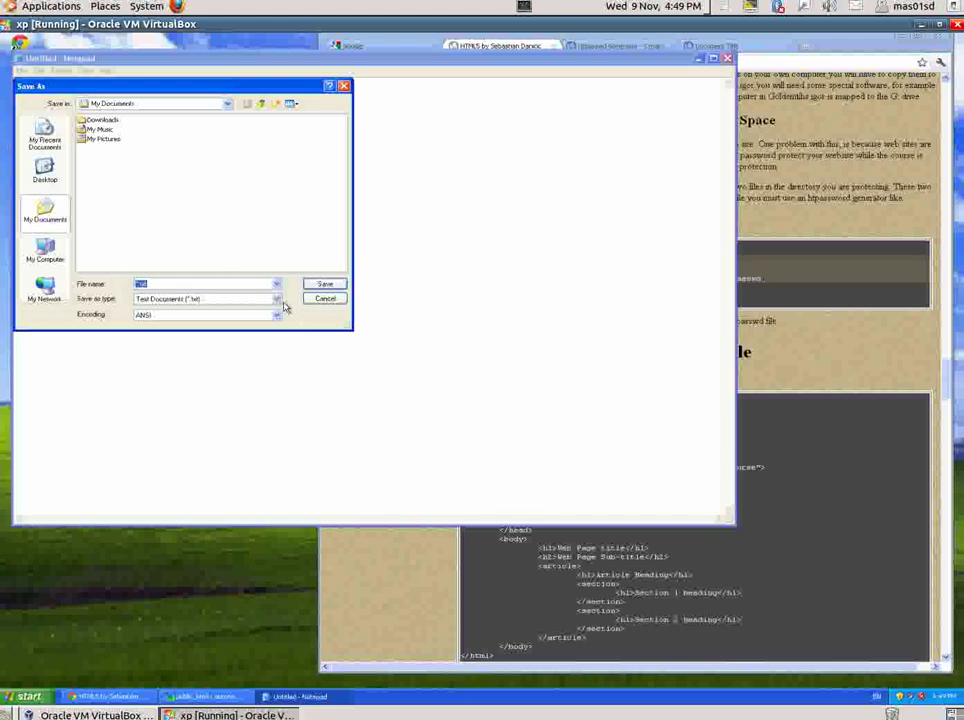
pyautogui.click(277, 302)
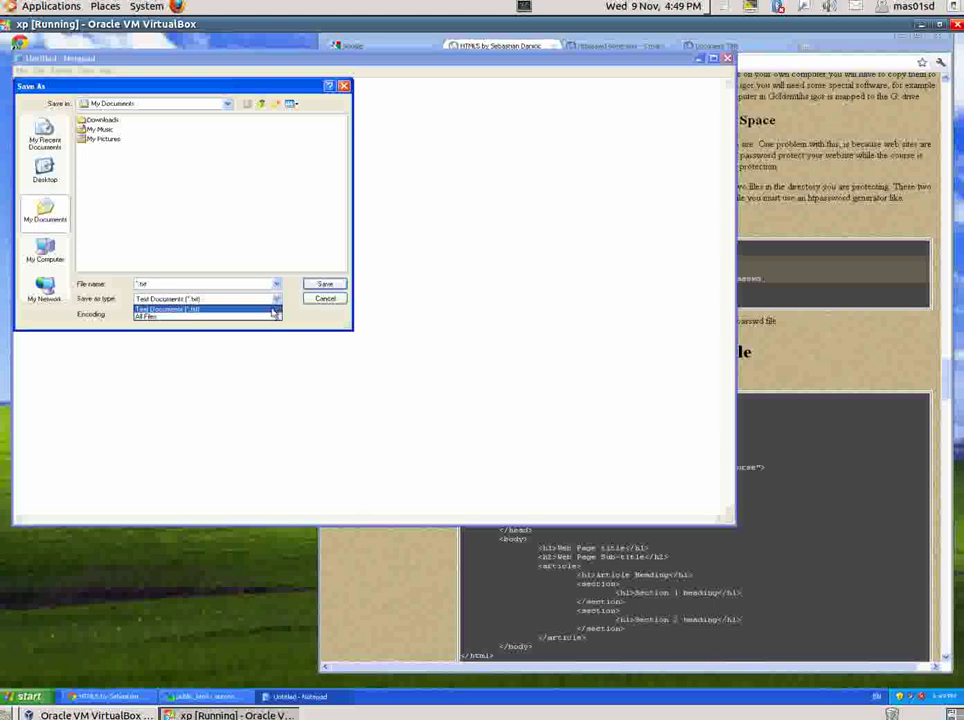
pyautogui.click(268, 317)
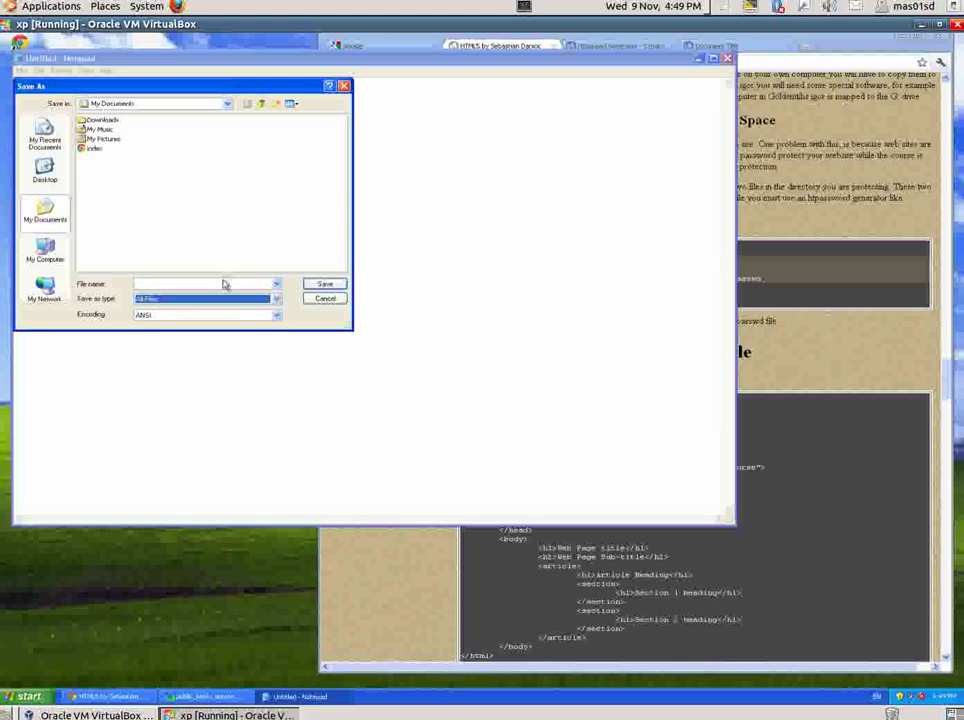
pyautogui.click(222, 283)
pyautogui.write('.htaccess')
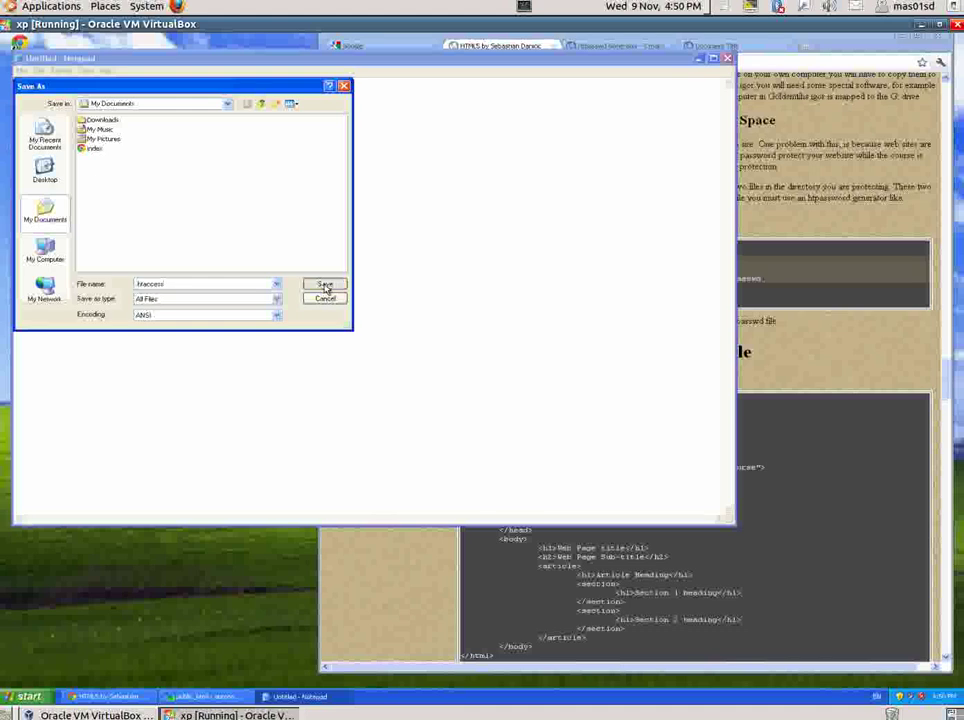
pyautogui.click(323, 284)
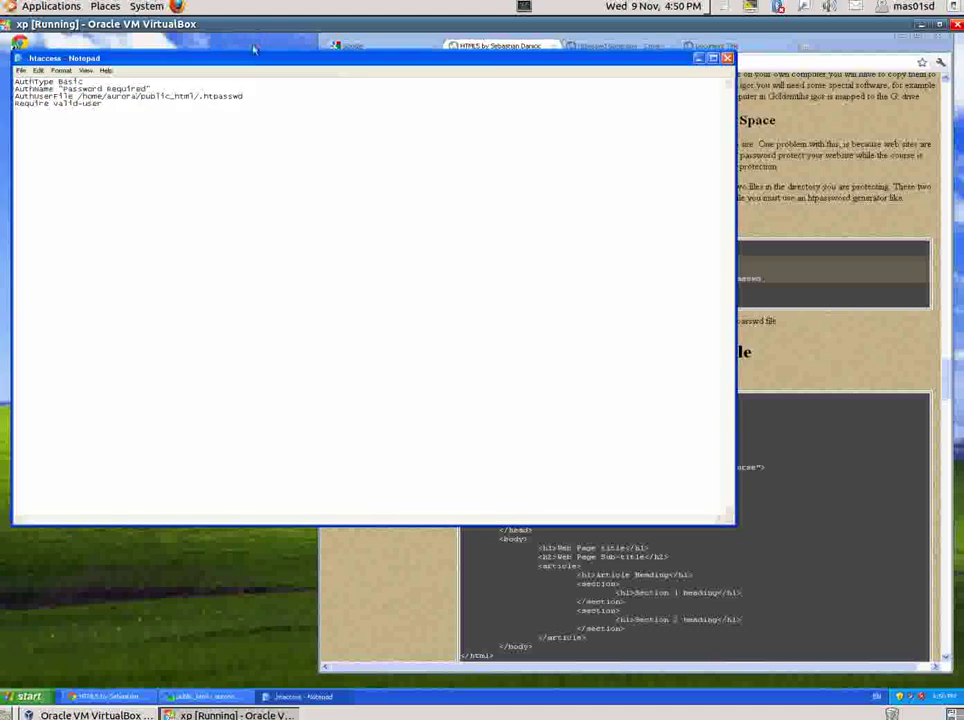
# - Upload .htaccess to the remote public_html folder and paste the four authentication directives into it
pyautogui.moveTo(253, 62); pyautogui.dragTo(408, 420)
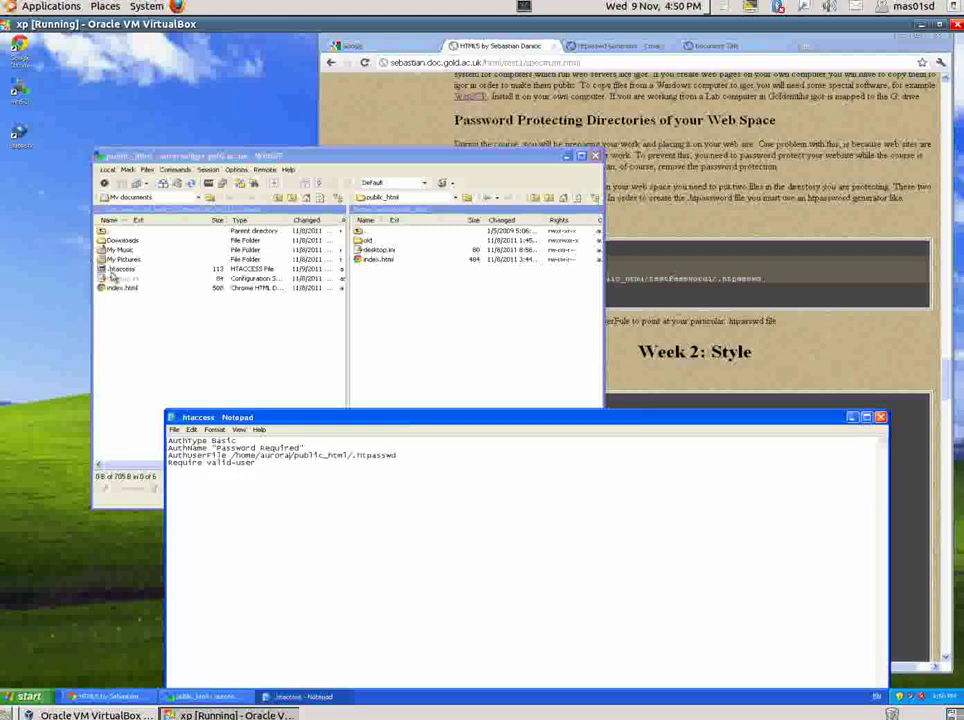
pyautogui.moveTo(113, 274); pyautogui.dragTo(390, 289)
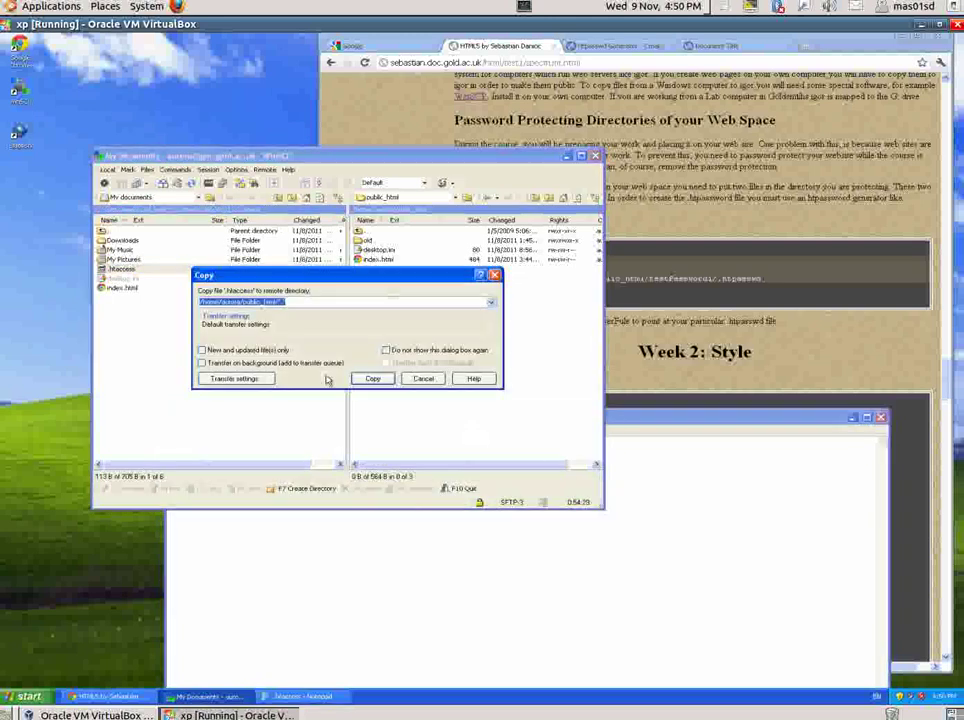
pyautogui.click(369, 378)
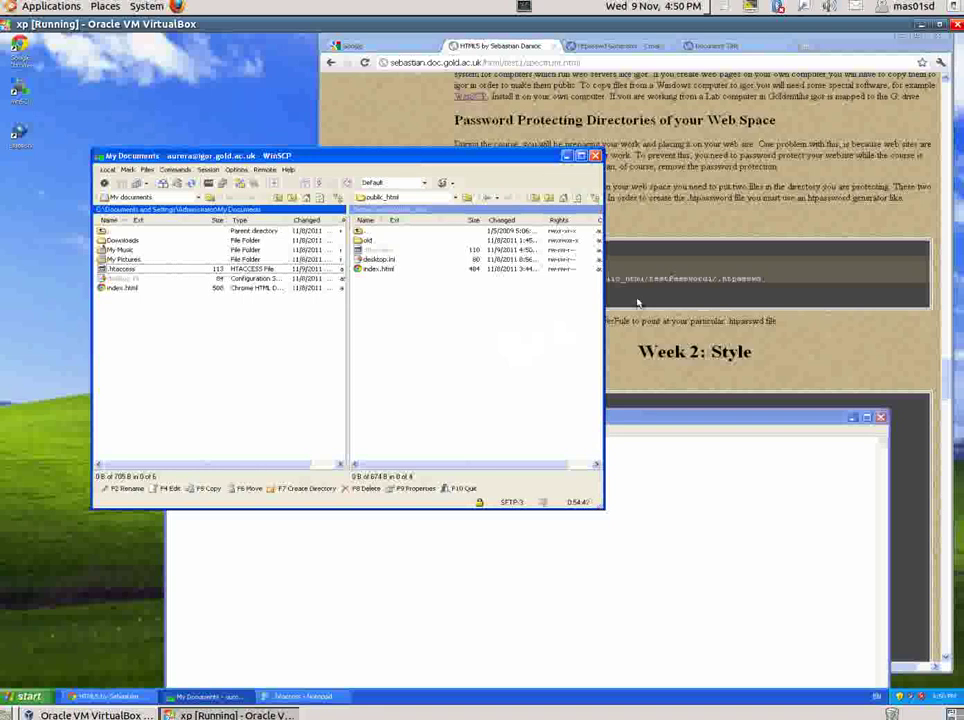
pyautogui.click(550, 668)
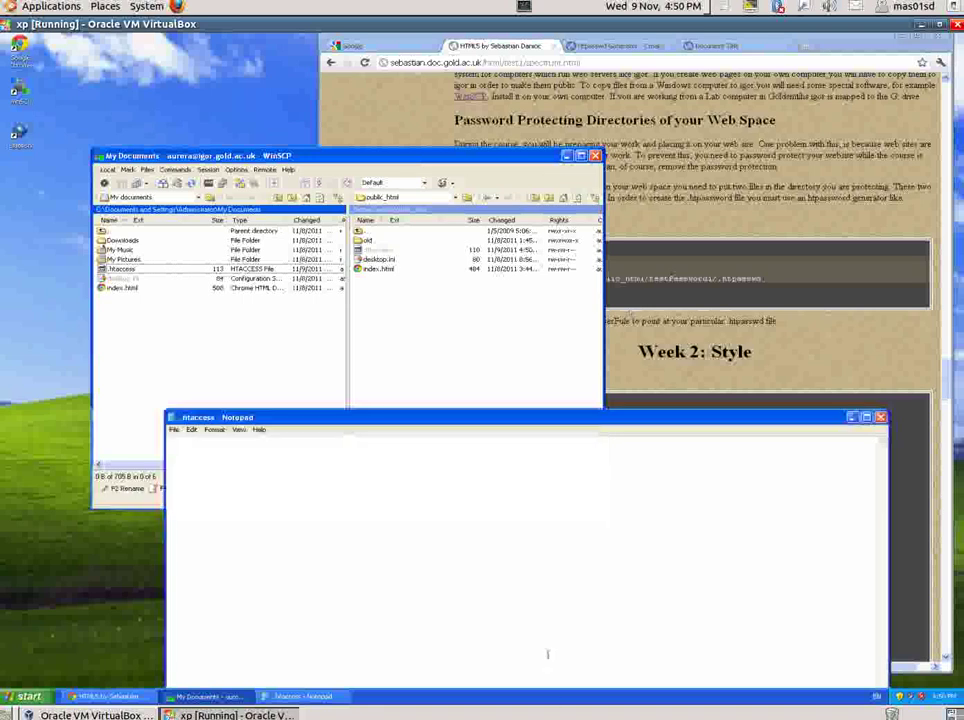
pyautogui.hotkey('ctrl', 'v')
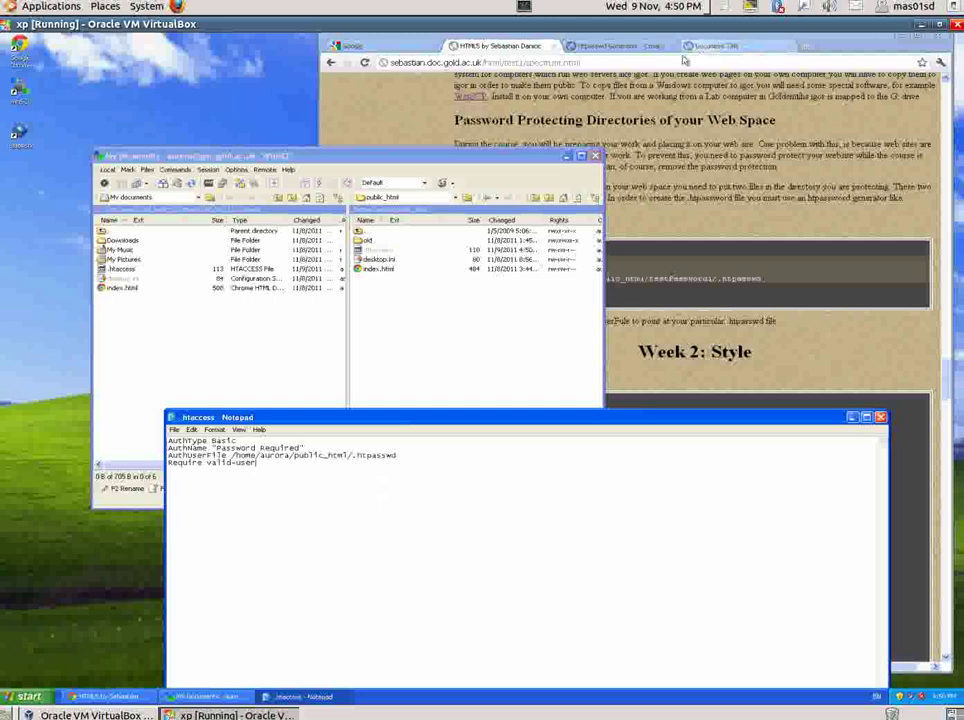
# - Generate an MD5-hashed .htpasswd entry for user guest with a chosen password
pyautogui.click(622, 47)
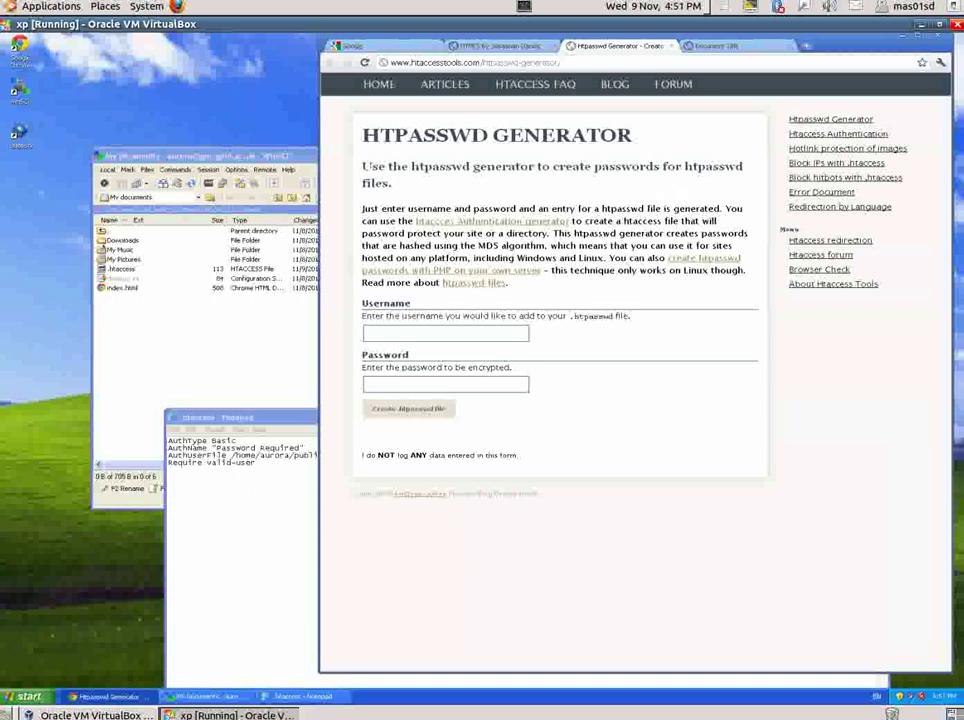
pyautogui.click(419, 335)
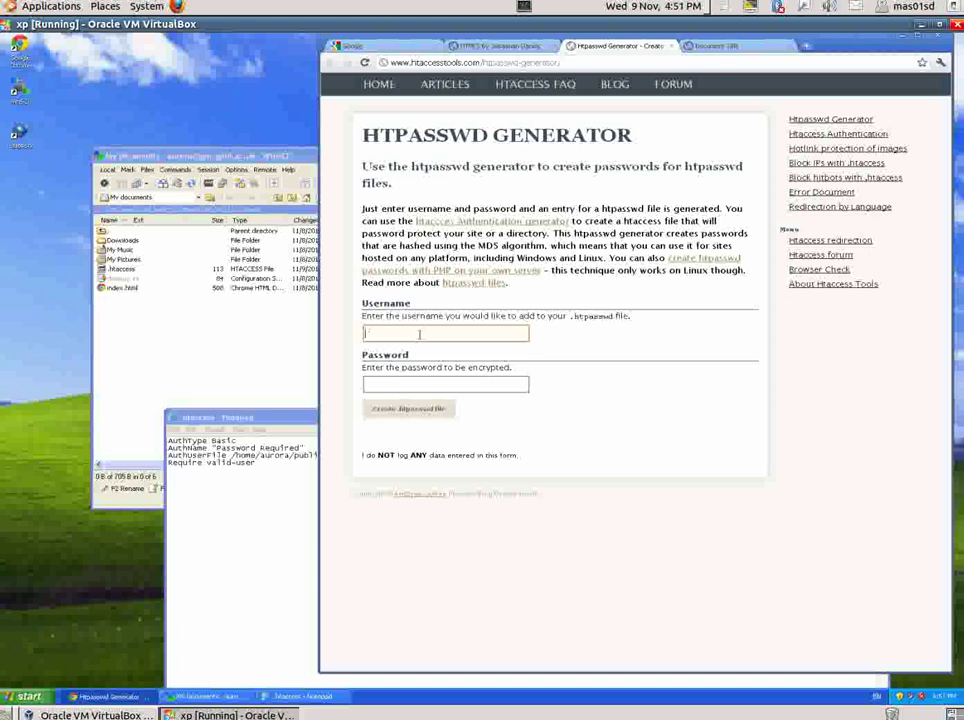
pyautogui.click(428, 416)
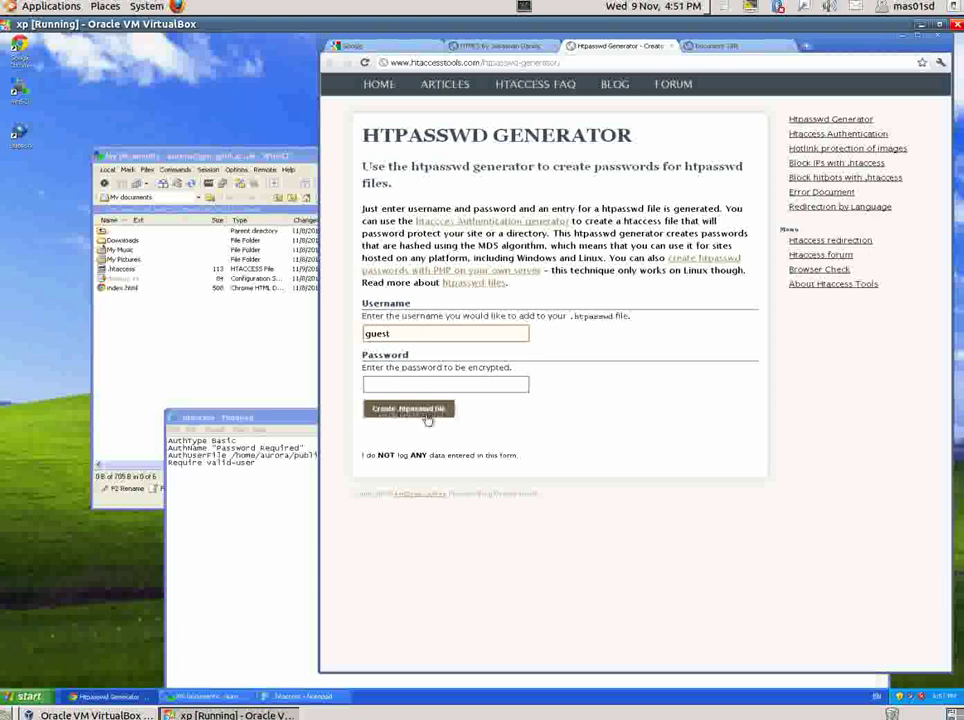
pyautogui.click(426, 385)
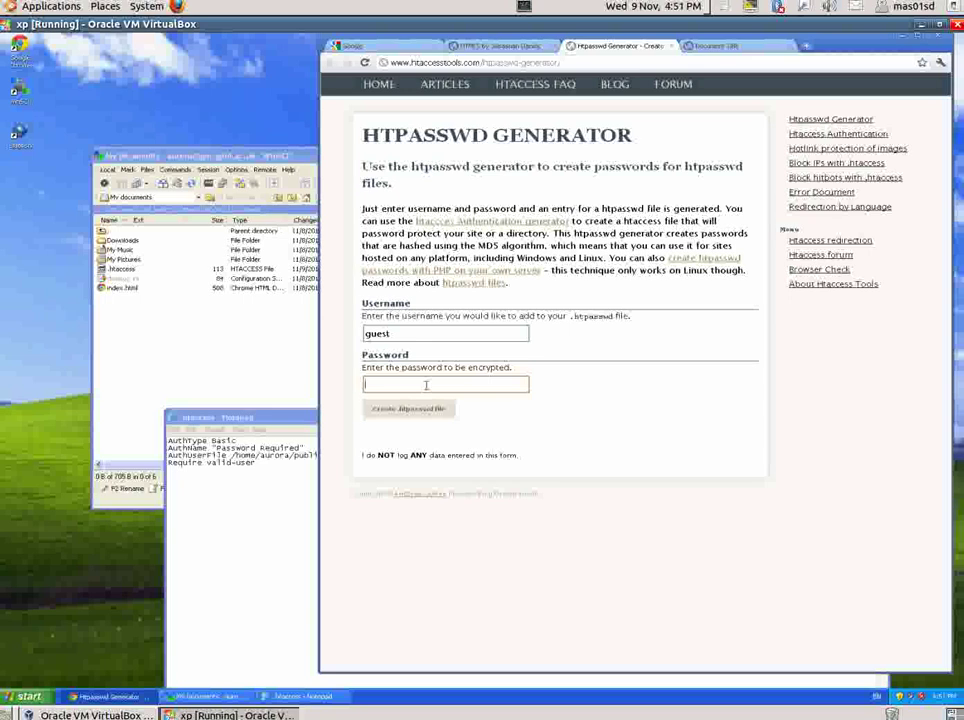
pyautogui.click(418, 418)
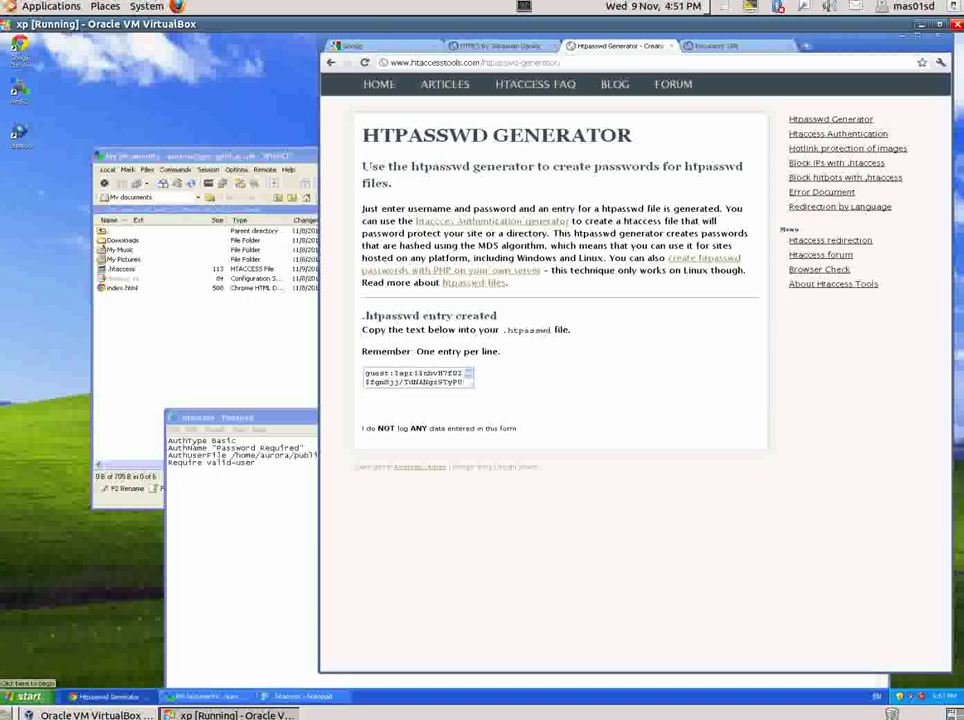
# - Paste the generated guest .htpasswd line into a new, untitled Notepad document
pyautogui.click(189, 437)
pyautogui.click(174, 429)
pyautogui.click(183, 441)
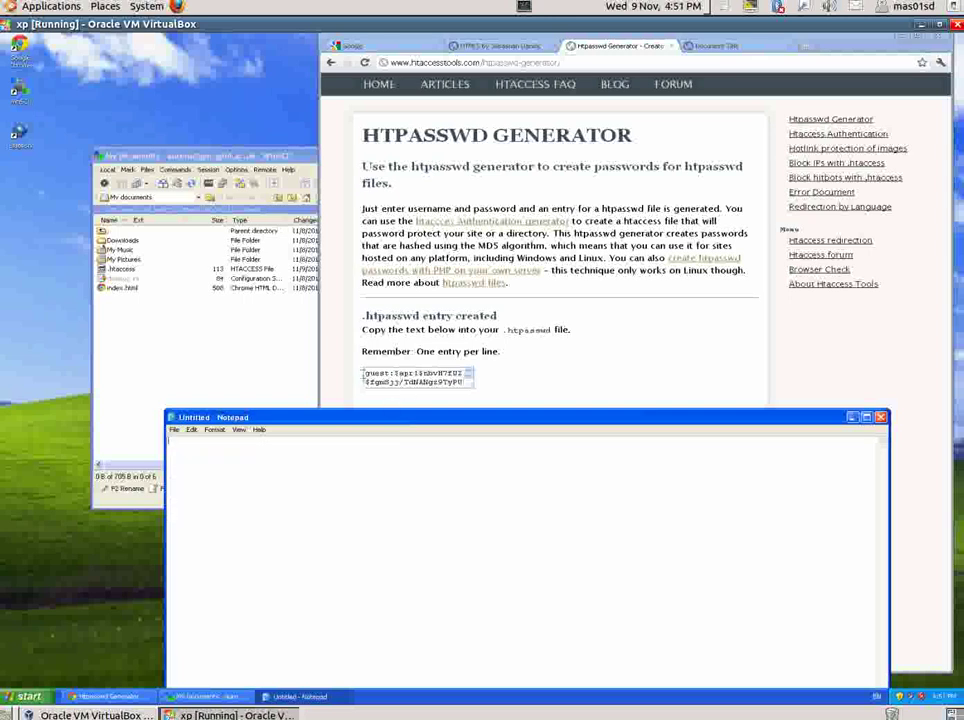
pyautogui.moveTo(365, 374); pyautogui.dragTo(478, 388)
pyautogui.hotkey('ctrl', 'x')
pyautogui.hotkey('ctrl', 'z')
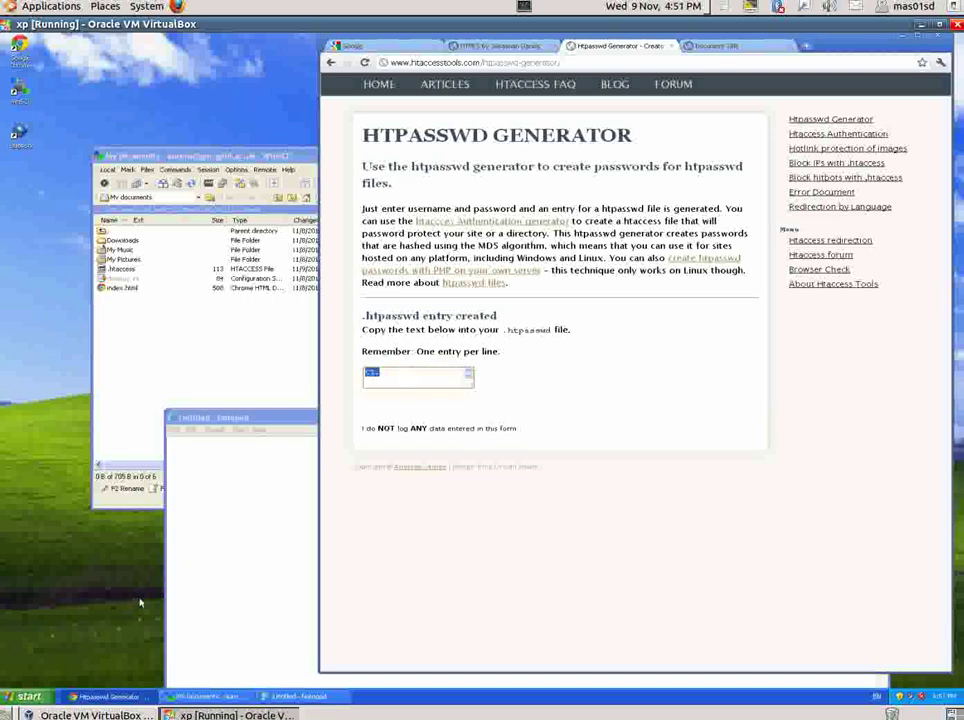
pyautogui.click(206, 556)
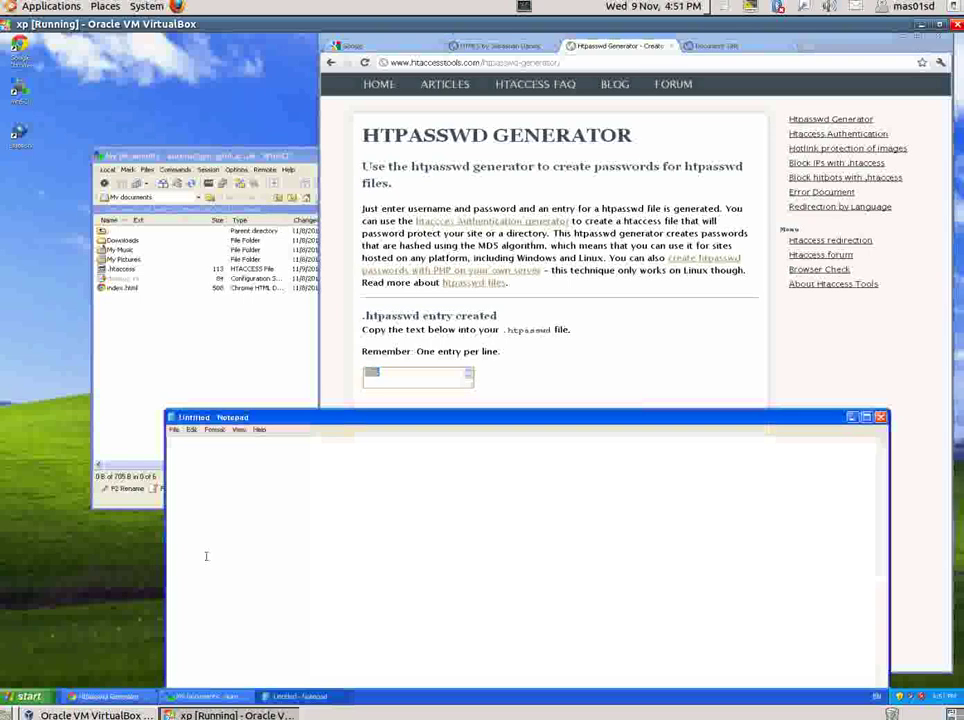
pyautogui.hotkey('ctrl', 'v')
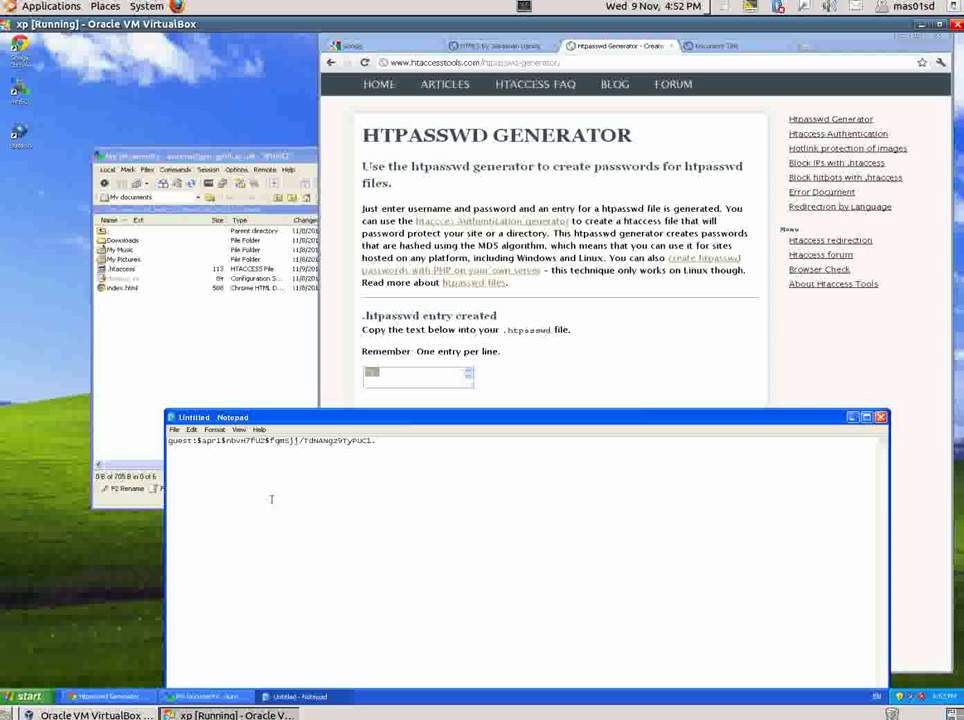
# - Save the guest entry as .htpasswd in My Documents using the All Files type
pyautogui.click(175, 430)
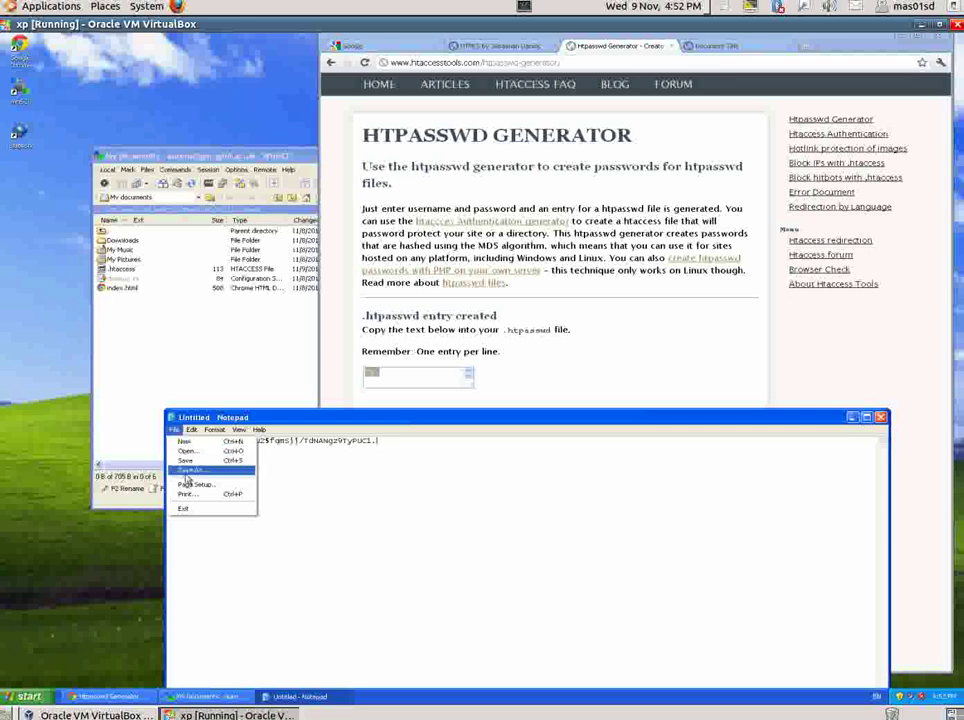
pyautogui.click(187, 471)
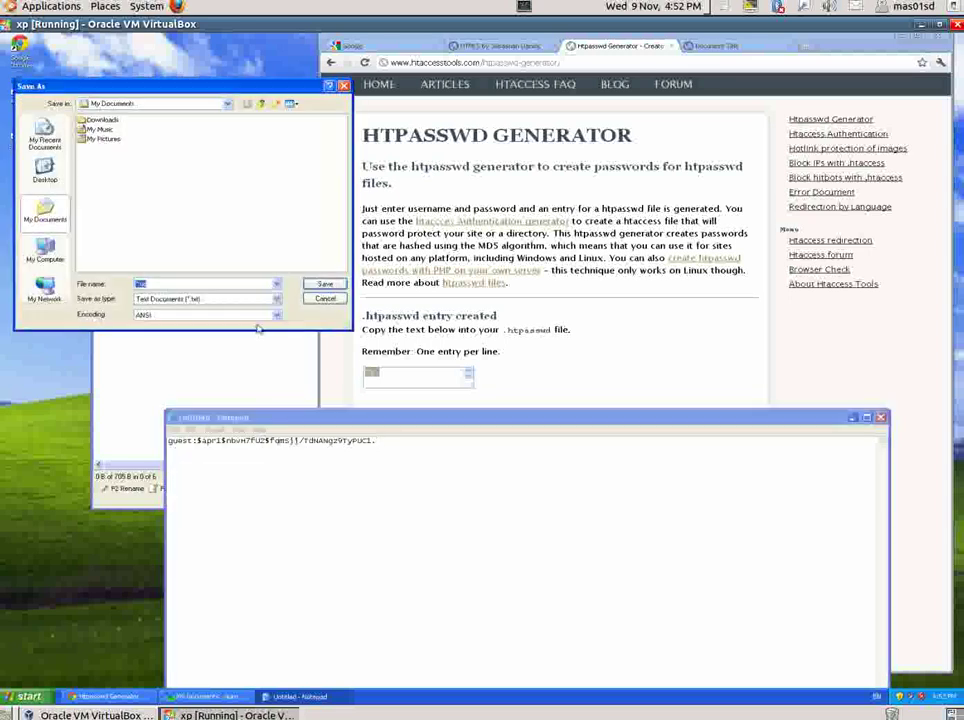
pyautogui.click(276, 300)
pyautogui.click(264, 316)
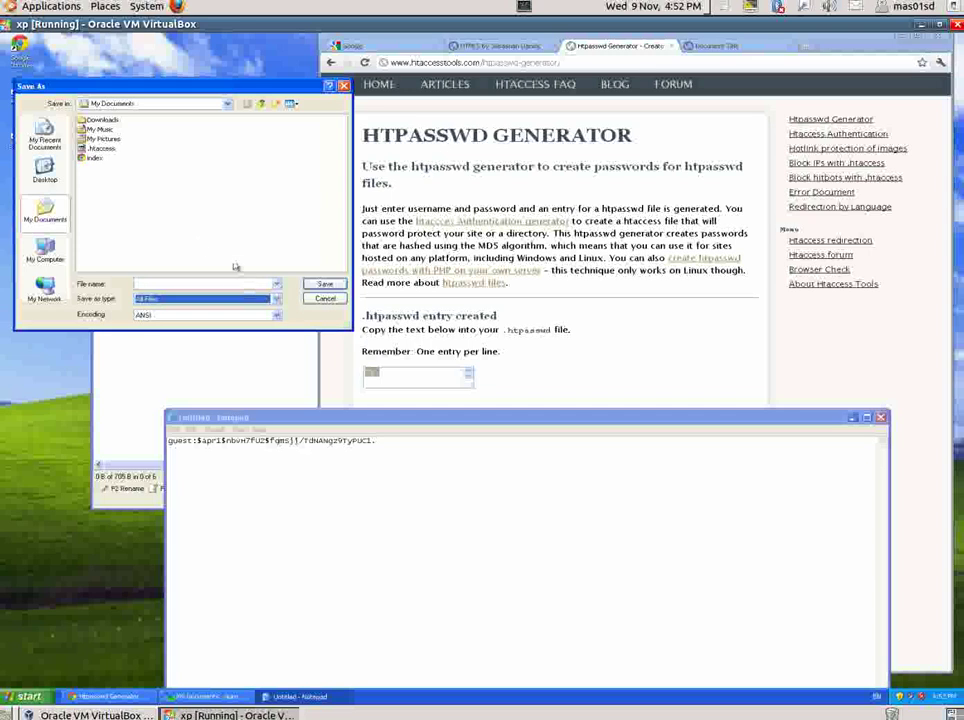
pyautogui.click(181, 287)
pyautogui.write('.htpasswd')
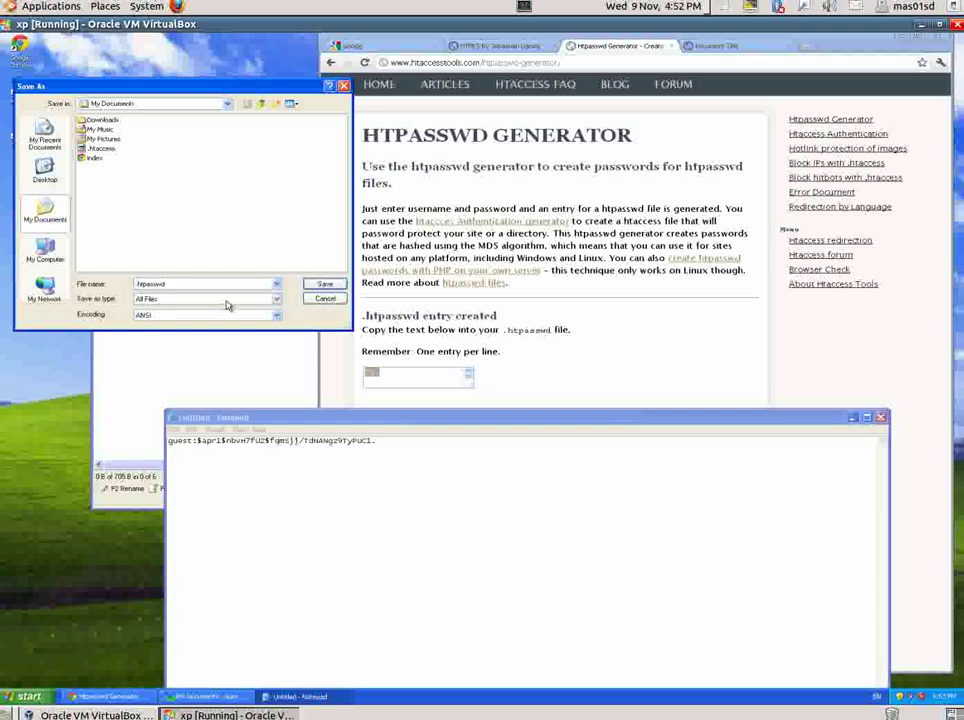
pyautogui.click(326, 284)
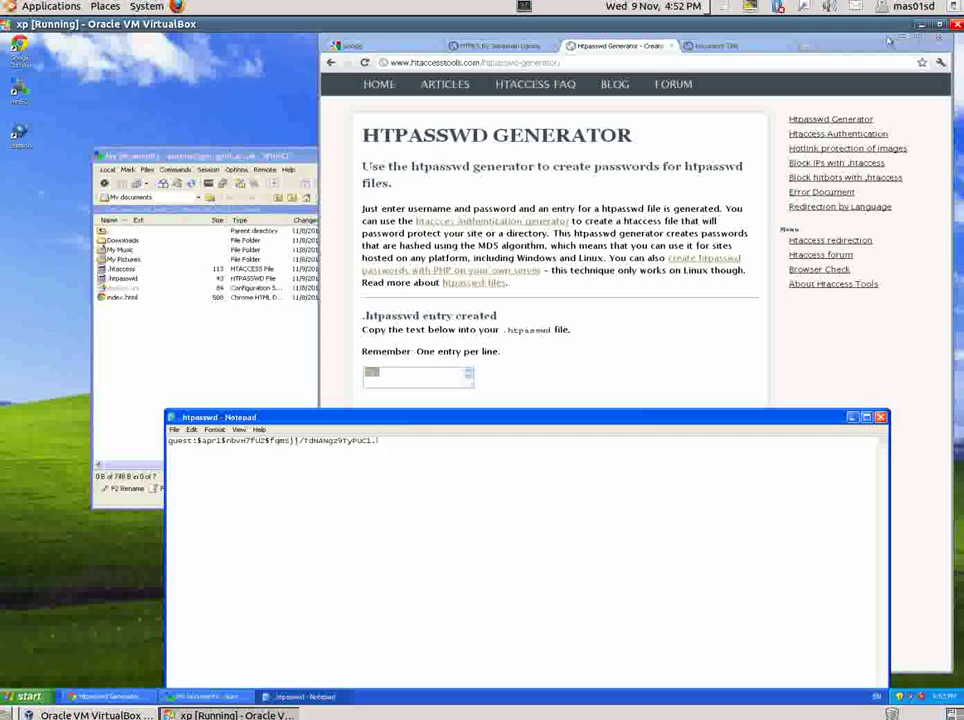
# - Copy the 43-byte .htpasswd from My Documents into the remote public_html folder beside .htaccess
pyautogui.click(898, 40)
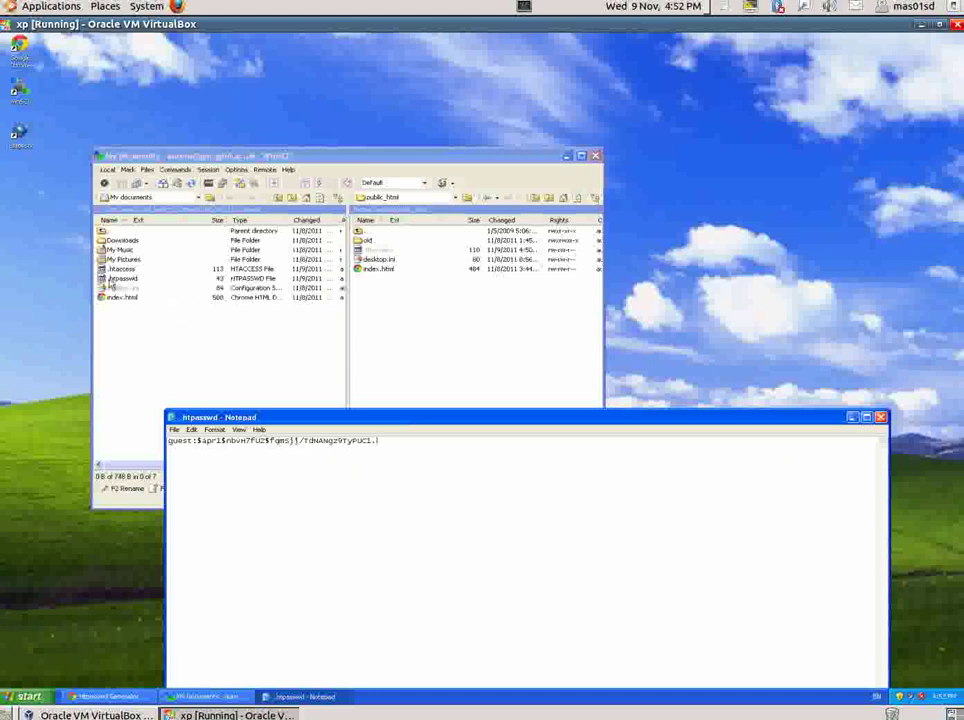
pyautogui.click(142, 280)
pyautogui.moveTo(142, 280); pyautogui.dragTo(428, 302)
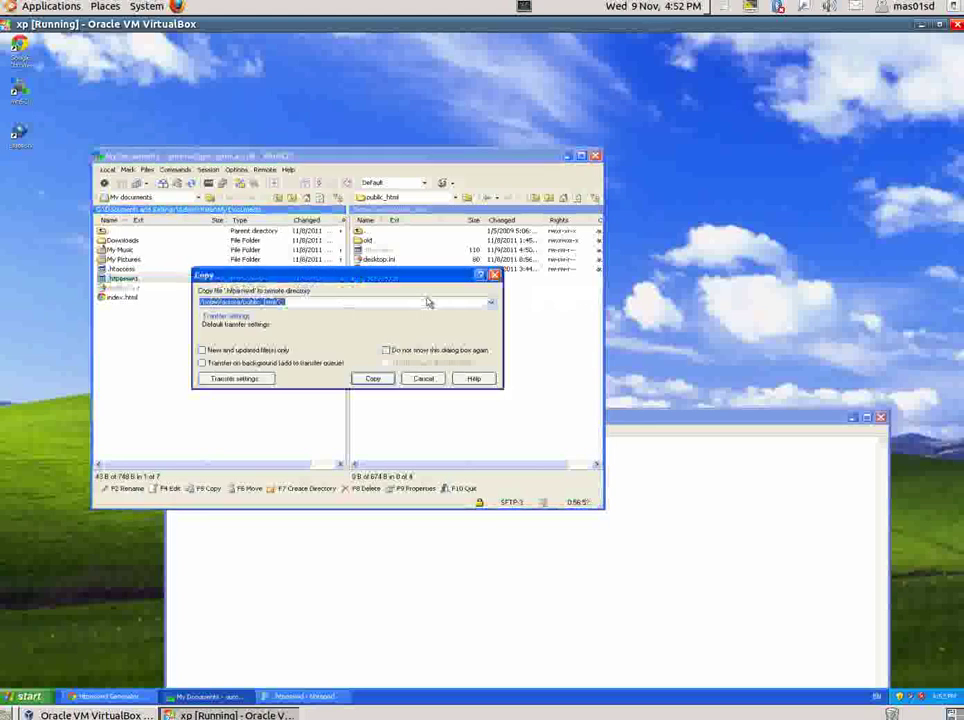
pyautogui.click(381, 380)
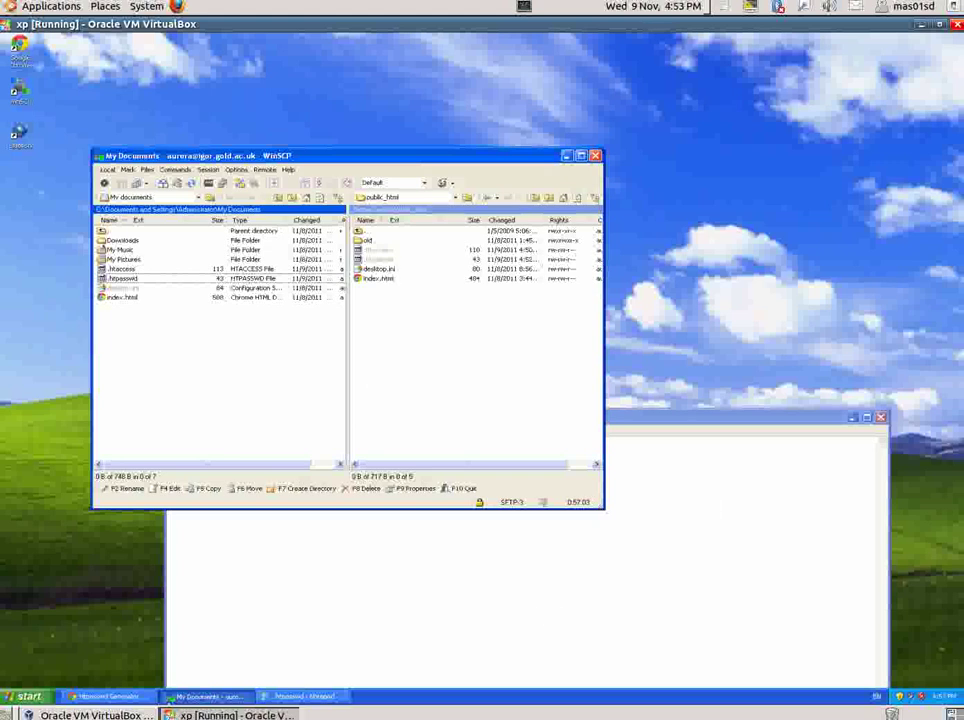
# - Reload the site's tab in Chrome and log in as user guest with its password
pyautogui.click(138, 698)
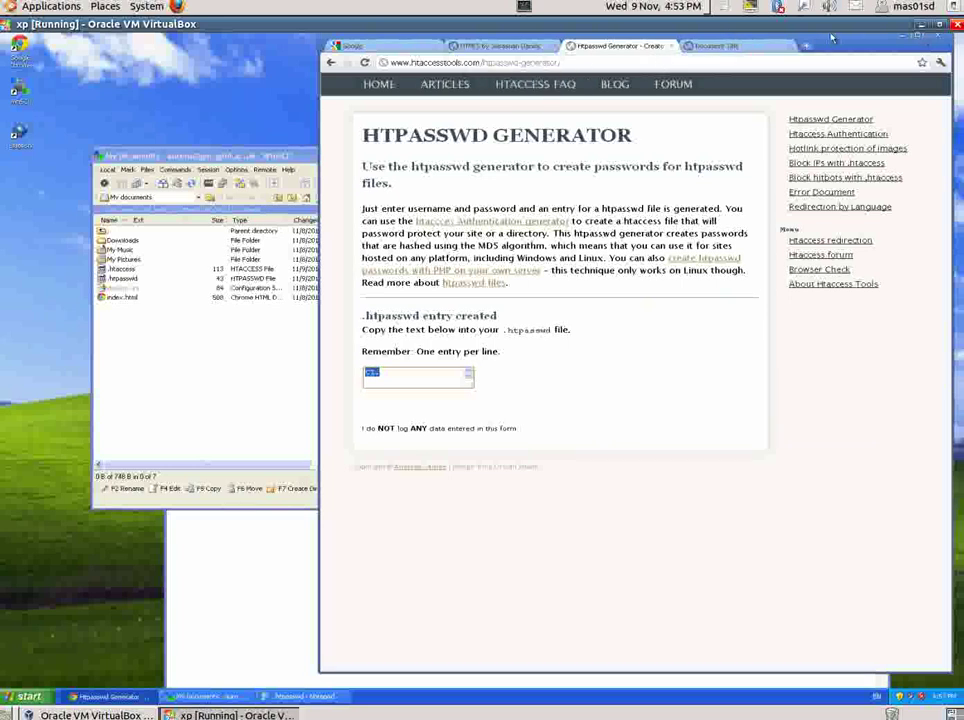
pyautogui.click(772, 46)
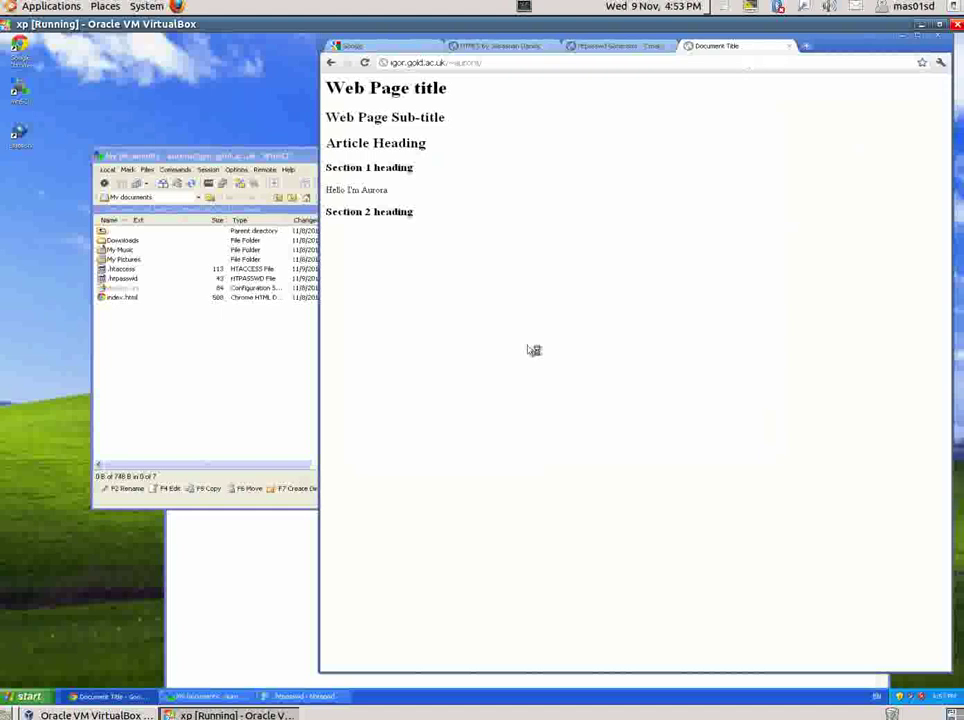
pyautogui.press('F5')
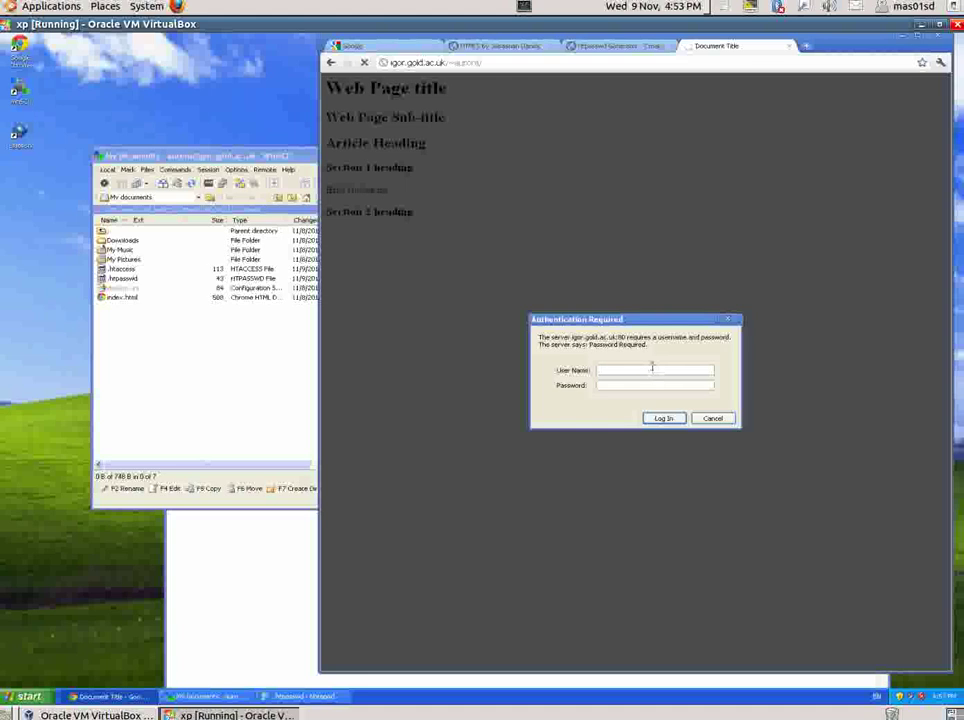
pyautogui.press('Tab')
pyautogui.click(683, 420)
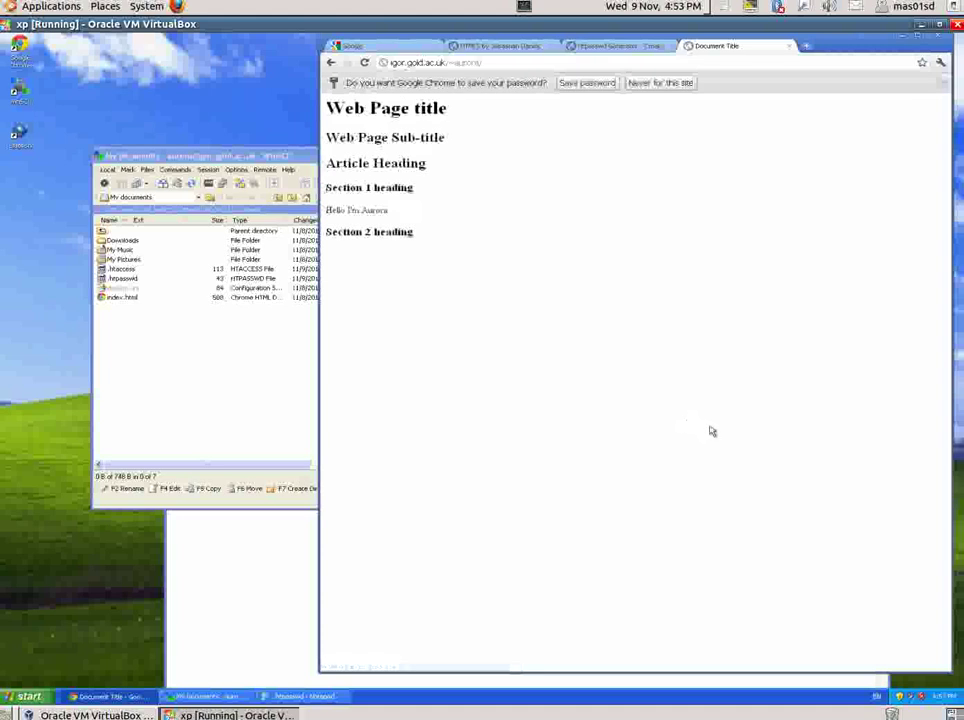